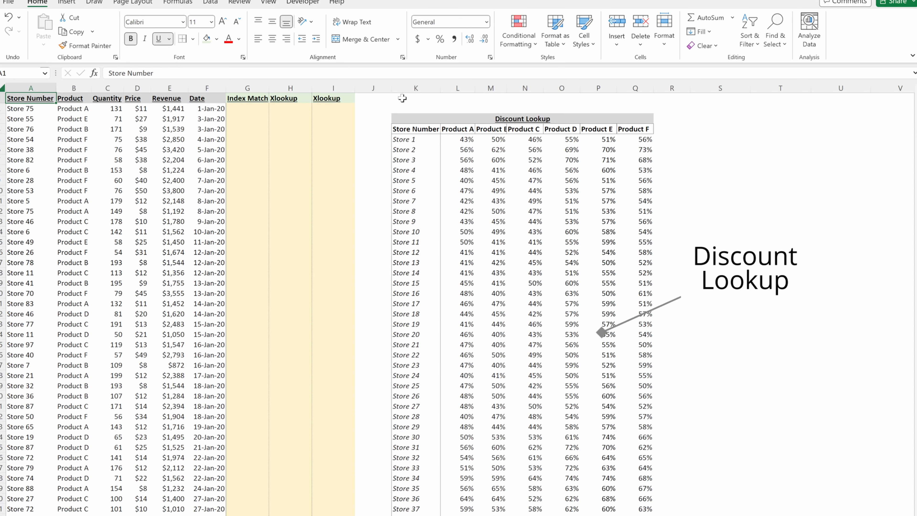
pyautogui.click(458, 142)
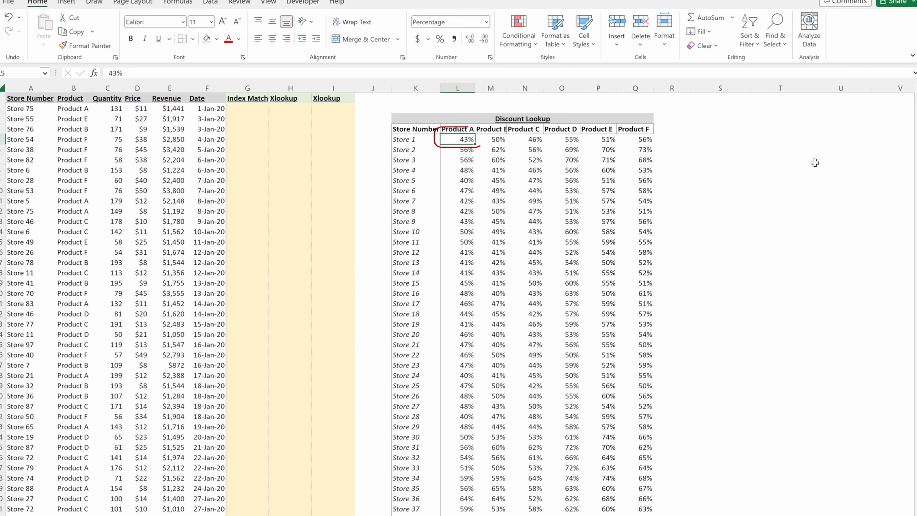
pyautogui.press('Right')
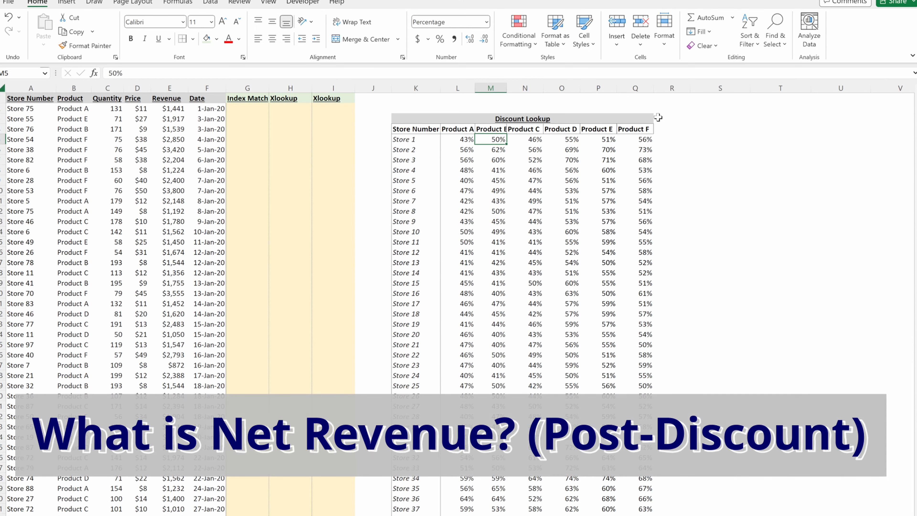
pyautogui.click(662, 119)
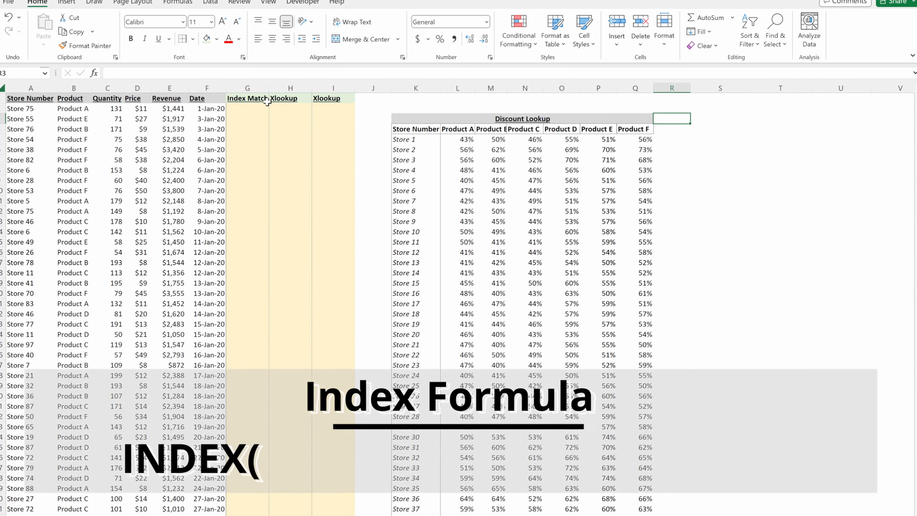
# Start an INDEX formula in G2 with the absolute discount range $L$5:$Q$104 as its array.
pyautogui.click(256, 109)
pyautogui.write('=INDEX(')
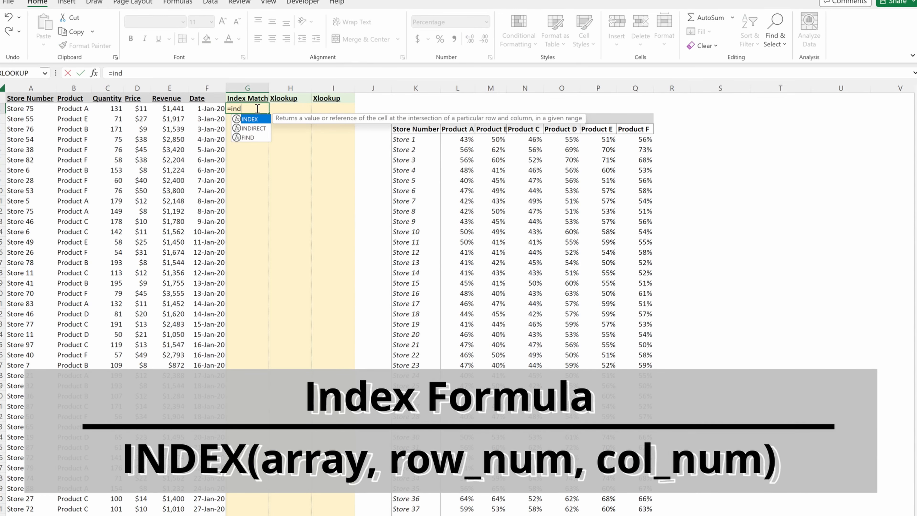
pyautogui.press('Right')
pyautogui.press('Right')
pyautogui.press('Down')
pyautogui.press('Down')
pyautogui.press('Down')
pyautogui.press('Right')
pyautogui.press('Right')
pyautogui.press('Right')
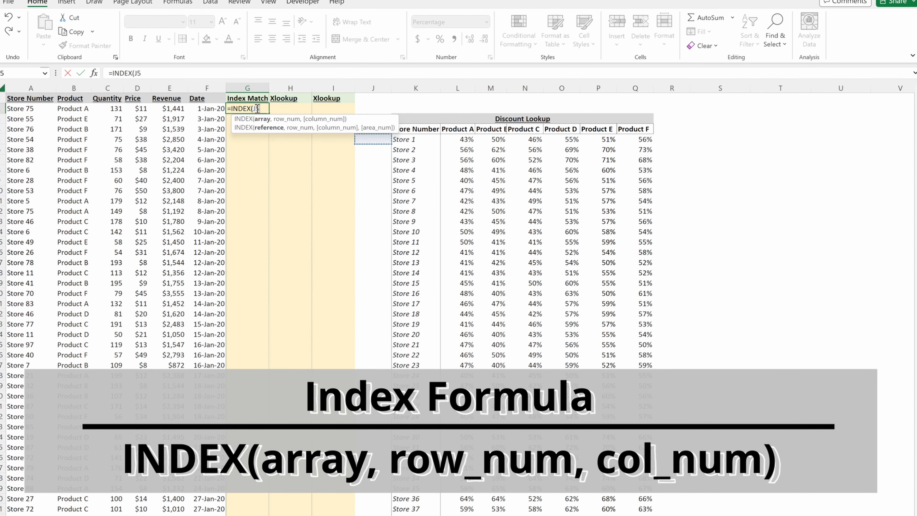
pyautogui.hotkey('ctrl', 'shift', 'Right')
pyautogui.hotkey('ctrl', 'shift', 'Down')
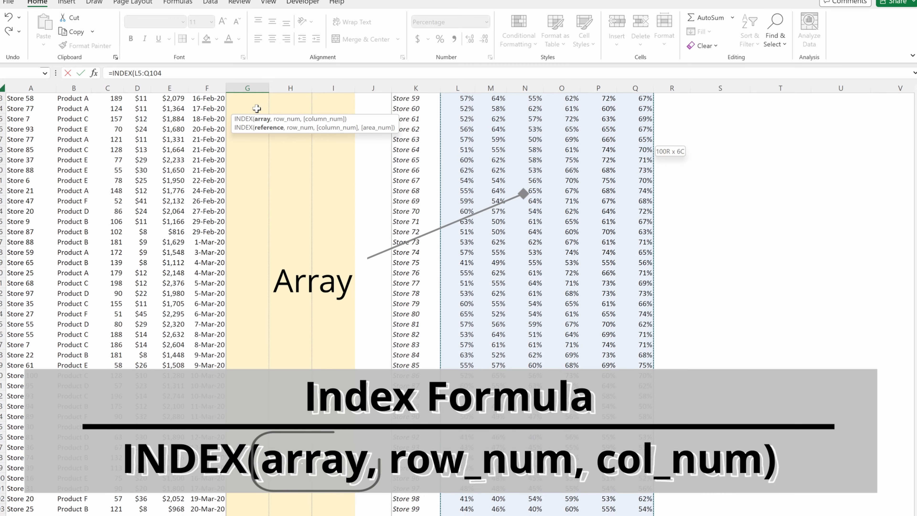
pyautogui.press('F4')
# Add a MATCH function as the row argument with the store number in A2 as its lookup value.
pyautogui.write(',mat')
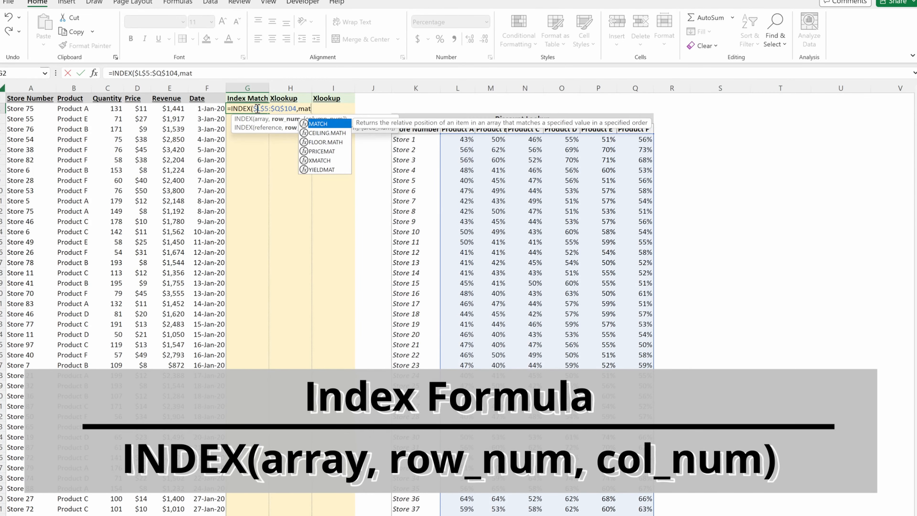
pyautogui.press('Tab')
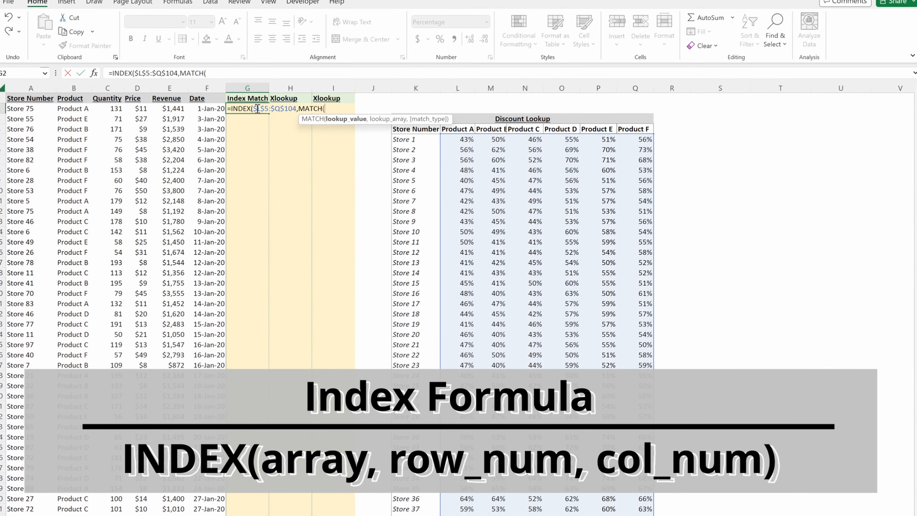
pyautogui.press('Left')
pyautogui.hotkey('ctrl', 'Left')
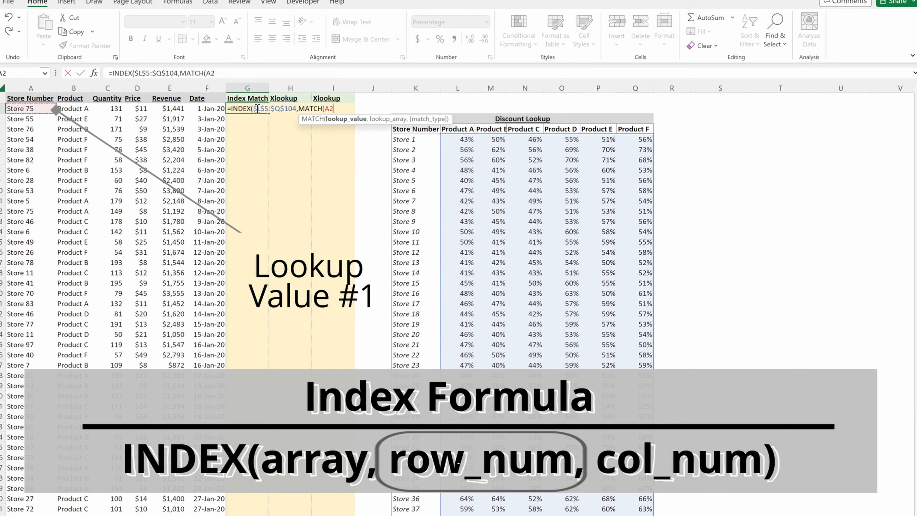
# Set the row MATCH's lookup array to the absolute store list $K$5:$K$104 with match type 0.
pyautogui.write(',')
pyautogui.press('Right')
pyautogui.press('Right')
pyautogui.press('Right')
pyautogui.press('Right')
pyautogui.press('Down')
pyautogui.press('Down')
pyautogui.press('Down')
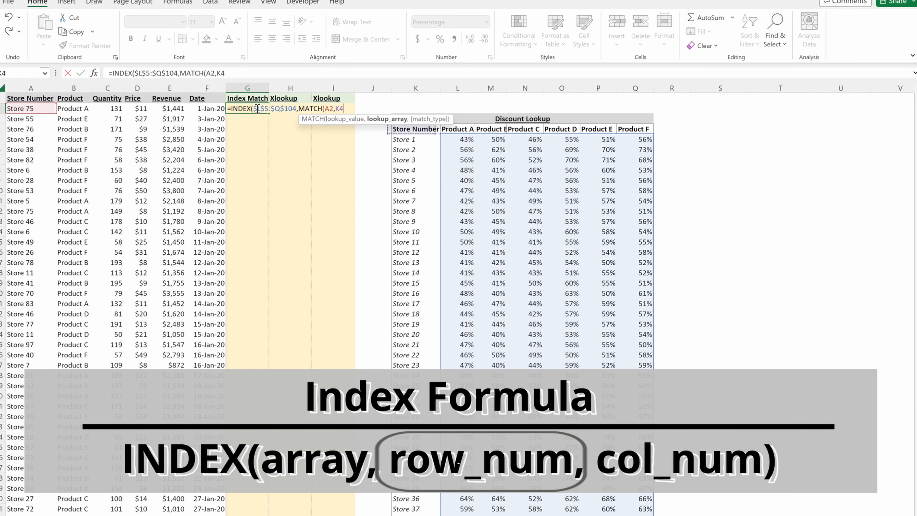
pyautogui.hotkey('ctrl', 'shift', 'Down')
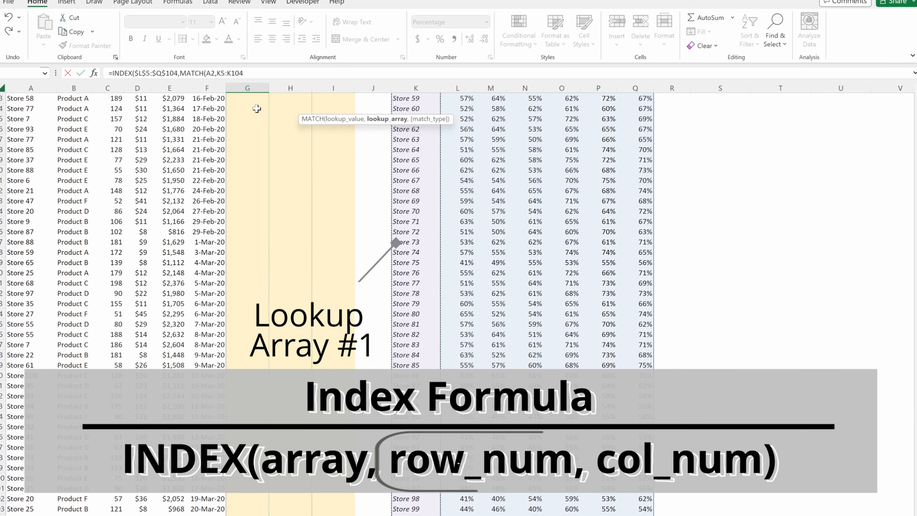
pyautogui.press('F4')
pyautogui.write(',0')
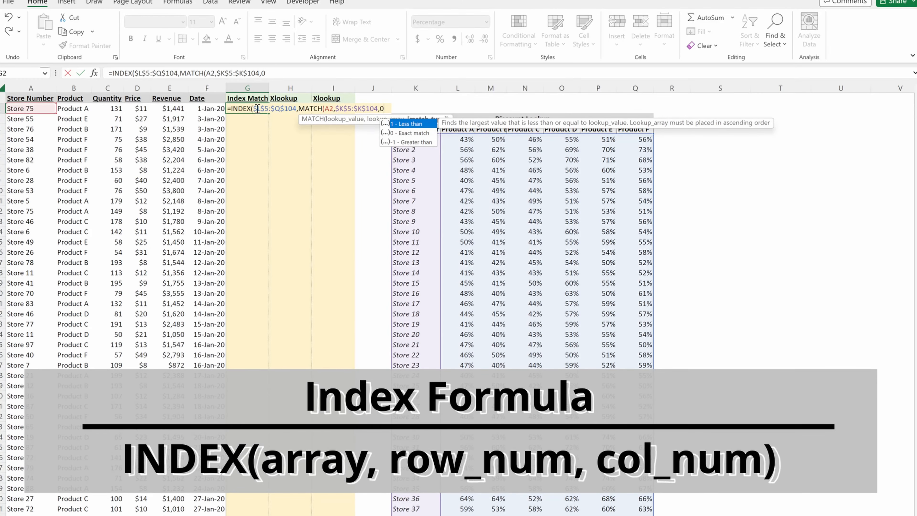
# Add a second MATCH as the column argument, looking up B2 in the absolute product header range $L$4:$Q$4.
pyautogui.write('),MATCH(')
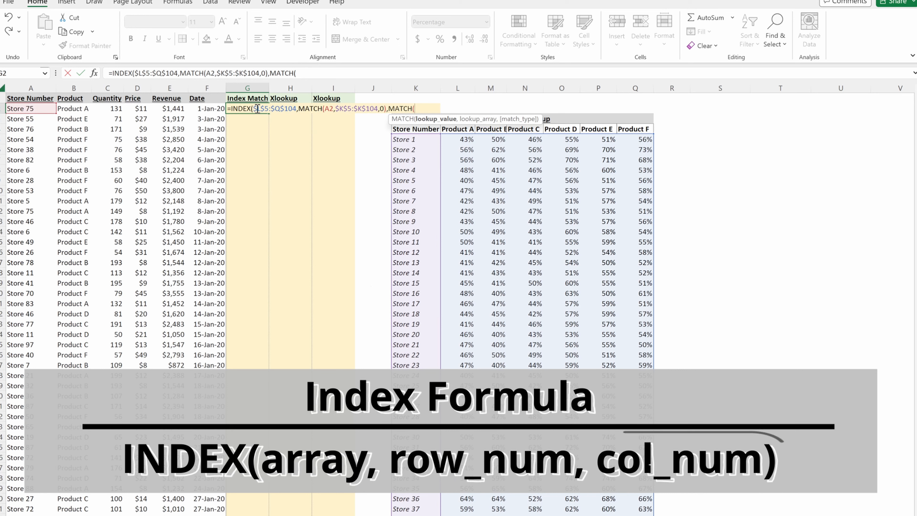
pyautogui.write('B2')
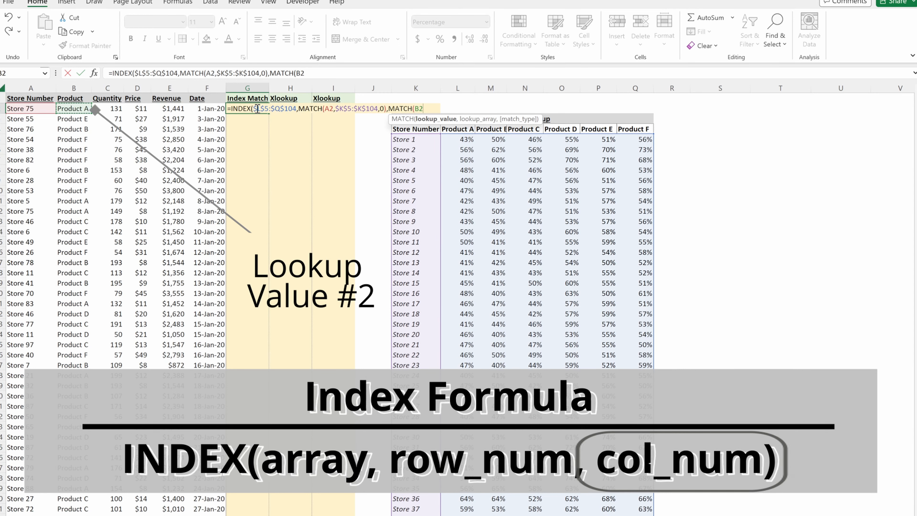
pyautogui.write(',')
pyautogui.press('Right')
pyautogui.press('Right')
pyautogui.press('Right')
pyautogui.press('Down')
pyautogui.press('Down')
pyautogui.press('Right')
pyautogui.press('Right')
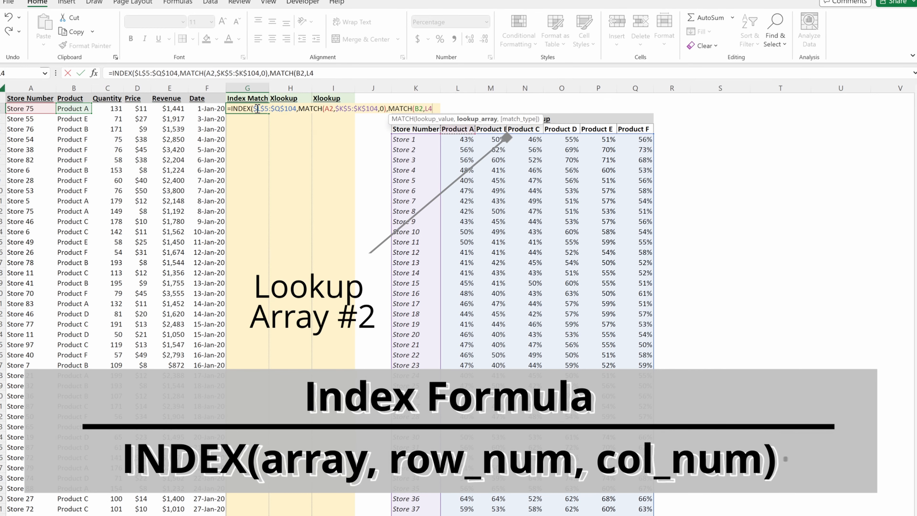
pyautogui.hotkey('shift', 'Right')
pyautogui.hotkey('shift', 'Right')
pyautogui.hotkey('shift', 'Right')
pyautogui.hotkey('shift', 'Right')
pyautogui.hotkey('shift', 'Right')
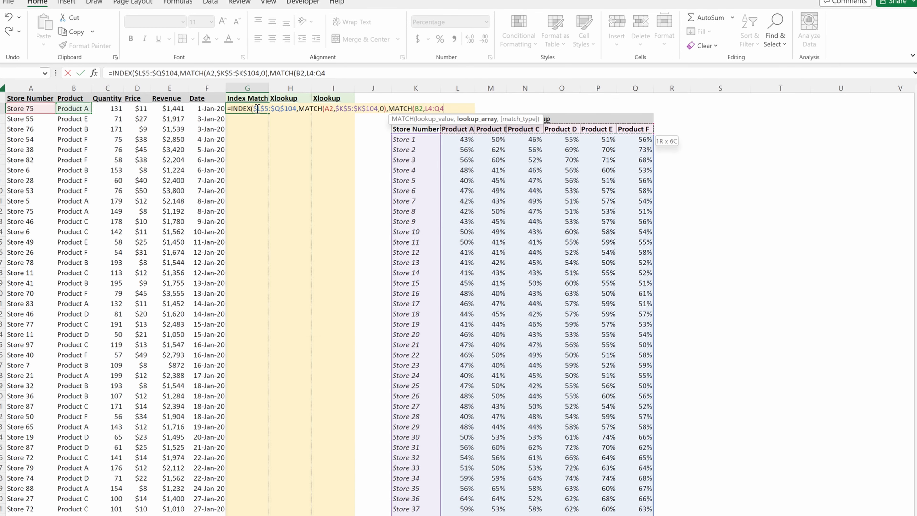
pyautogui.press('F4')
# Finish the column MATCH with match type 0, enter the formula, and fill it down the Index Match column.
pyautogui.write(',0')
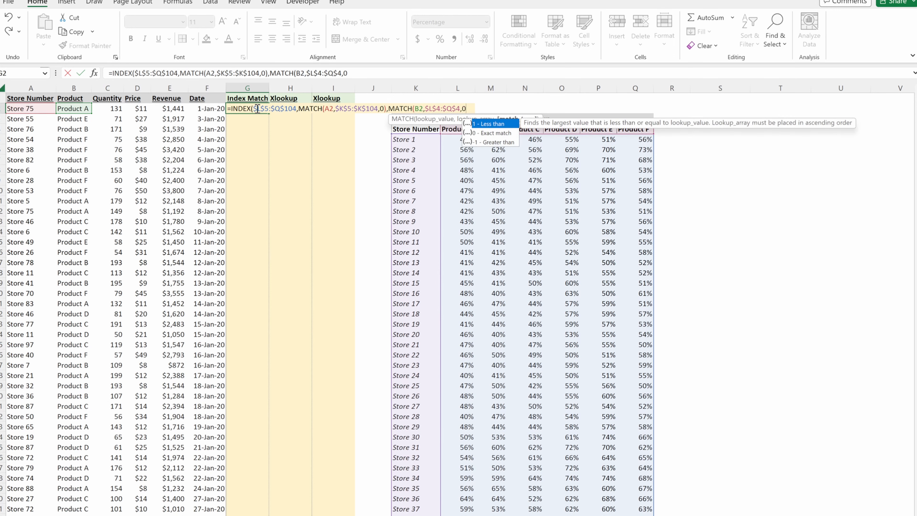
pyautogui.write('))')
pyautogui.press('Return')
pyautogui.click(257, 108)
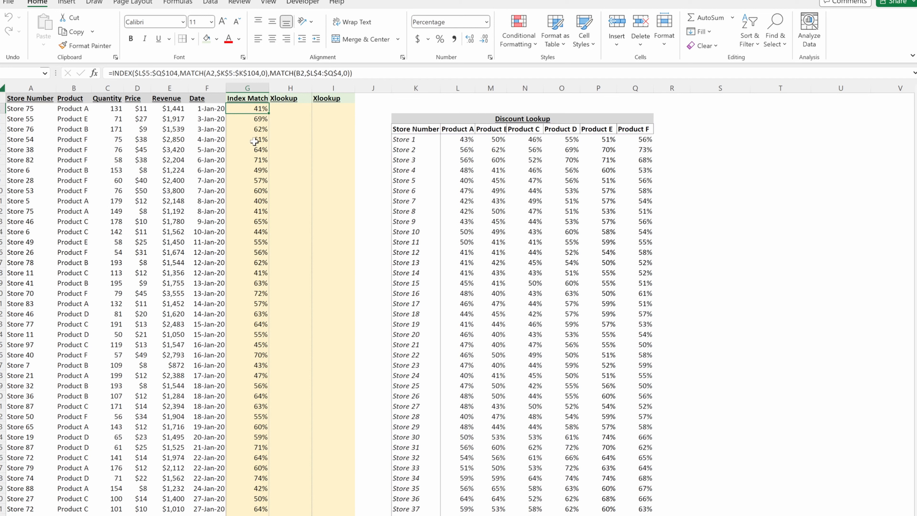
# Evaluate the G2 INDEX MATCH formula one stage at a time through to its final result.
pyautogui.click(255, 119)
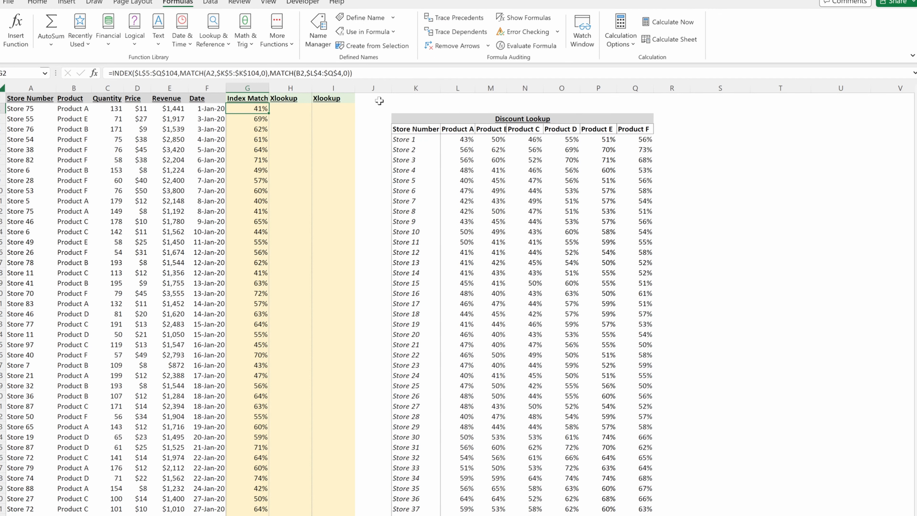
pyautogui.press('alt')
pyautogui.press('m')
pyautogui.press('v')
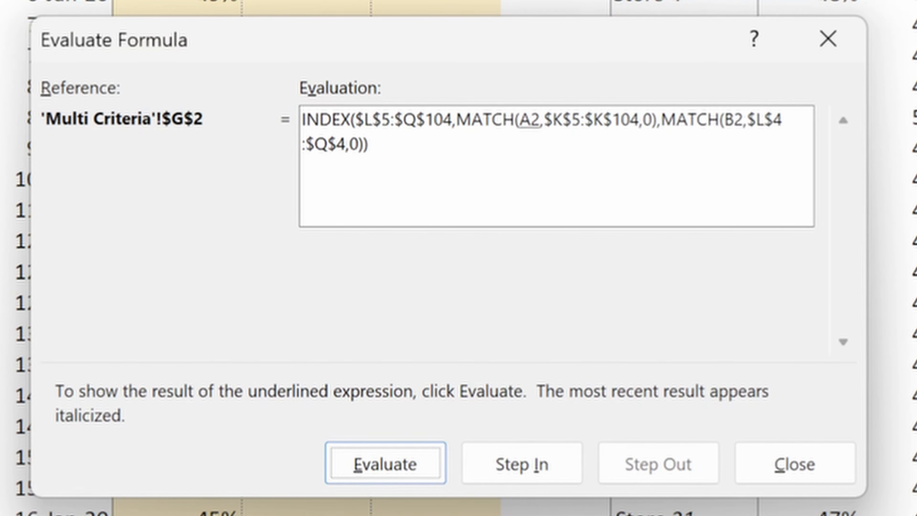
pyautogui.press('Return')
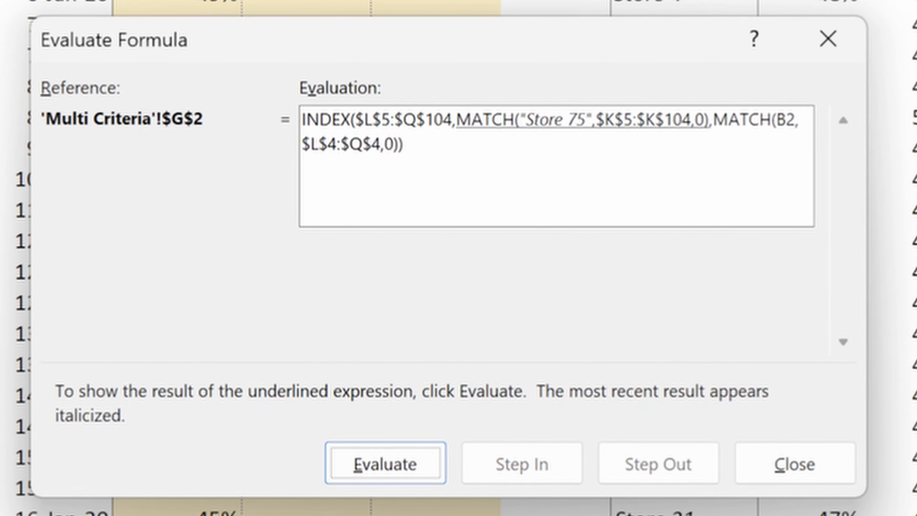
pyautogui.press('Return')
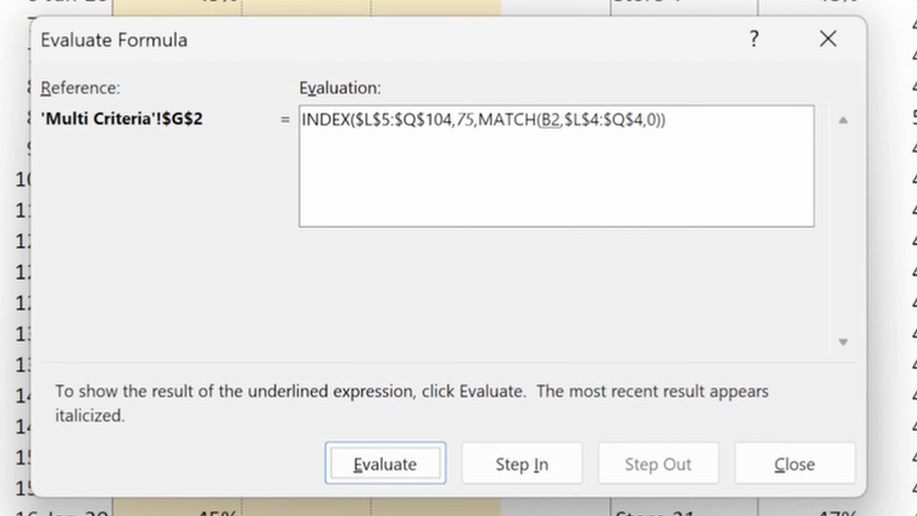
pyautogui.press('Return')
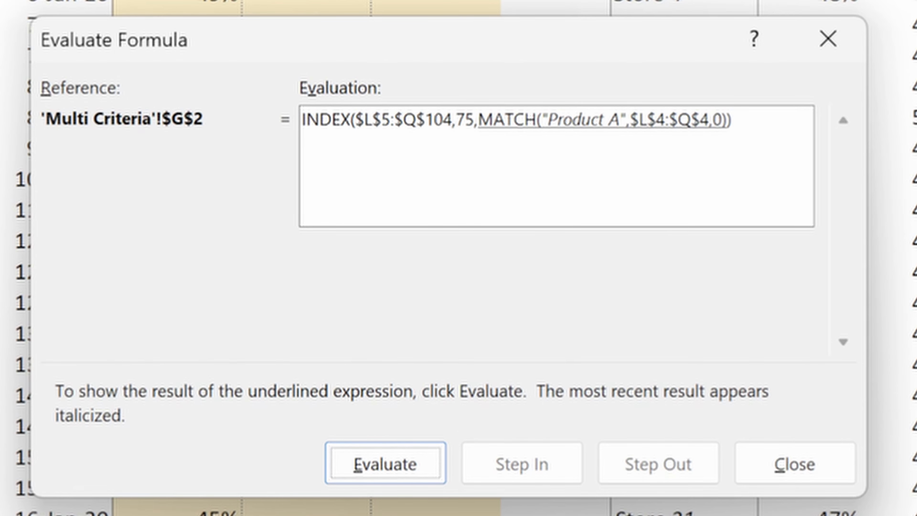
pyautogui.press('Return')
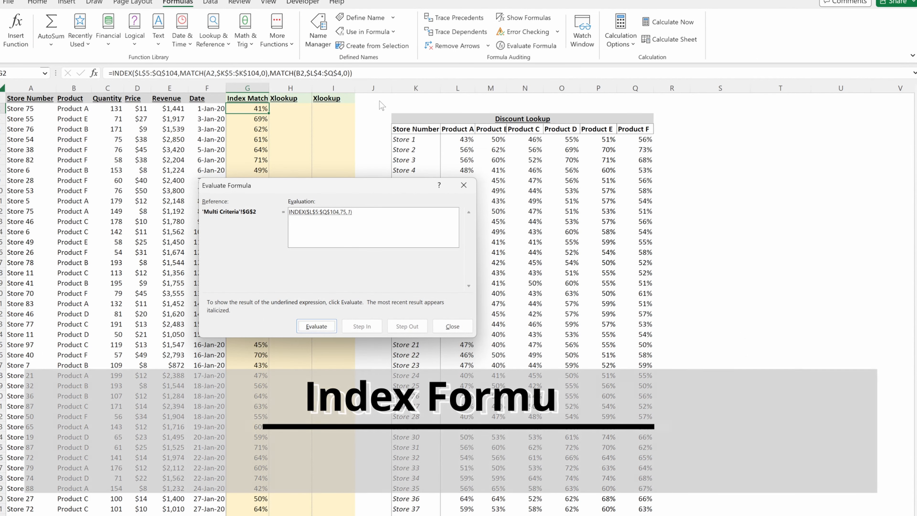
pyautogui.press('Return')
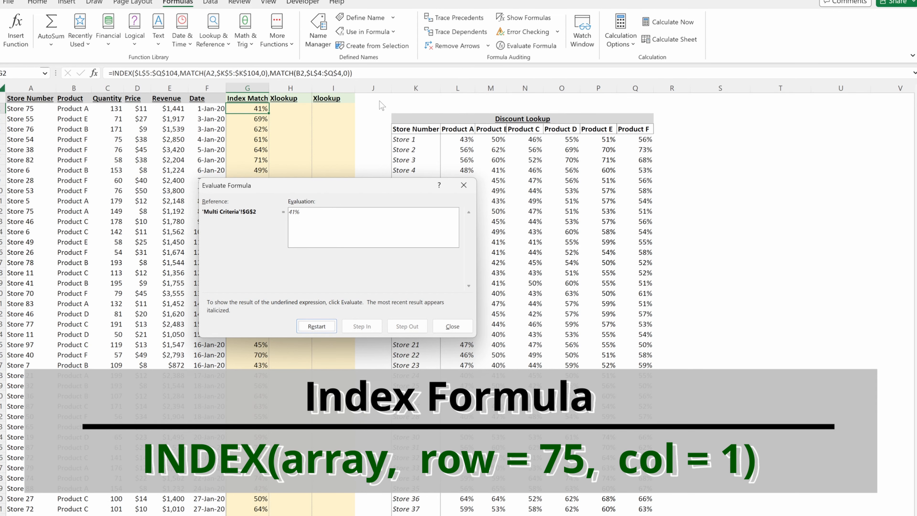
pyautogui.click(463, 185)
# Check the Store 75, Product A discount in the Discount Lookup table against the formula cell G2.
pyautogui.click(456, 176)
pyautogui.moveTo(457, 139); pyautogui.dragTo(466, 267)
pyautogui.click(470, 264)
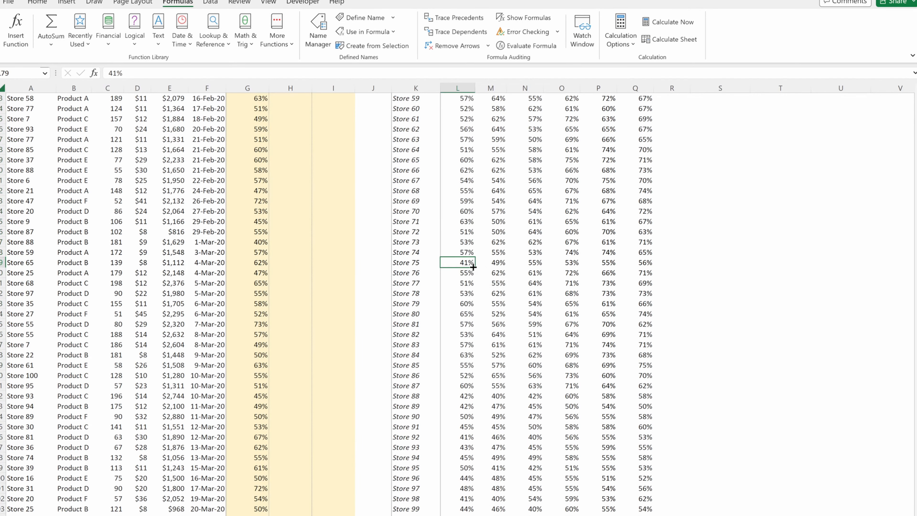
pyautogui.hotkey('ctrl', 'Up')
pyautogui.press('Up')
pyautogui.press('Up')
pyautogui.press('Up')
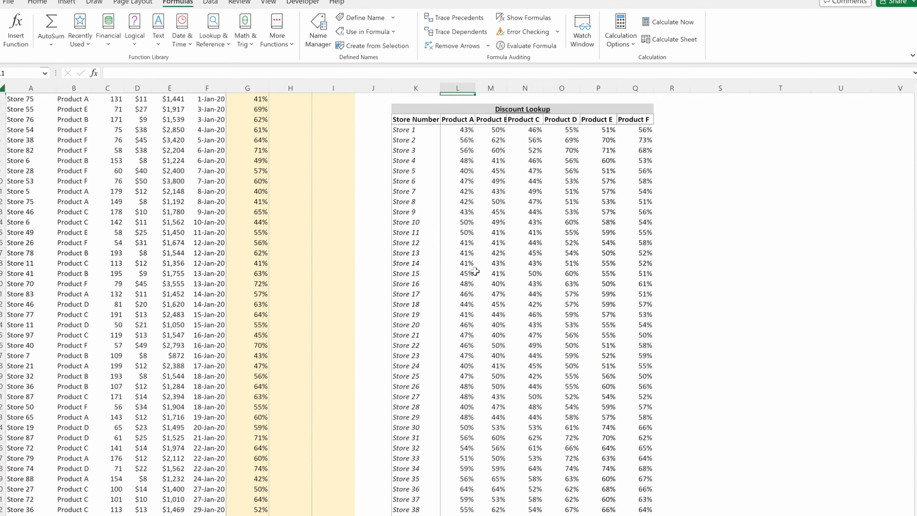
pyautogui.press('Down')
pyautogui.press('Left')
pyautogui.press('Left')
pyautogui.press('Left')
pyautogui.press('Left')
pyautogui.press('Left')
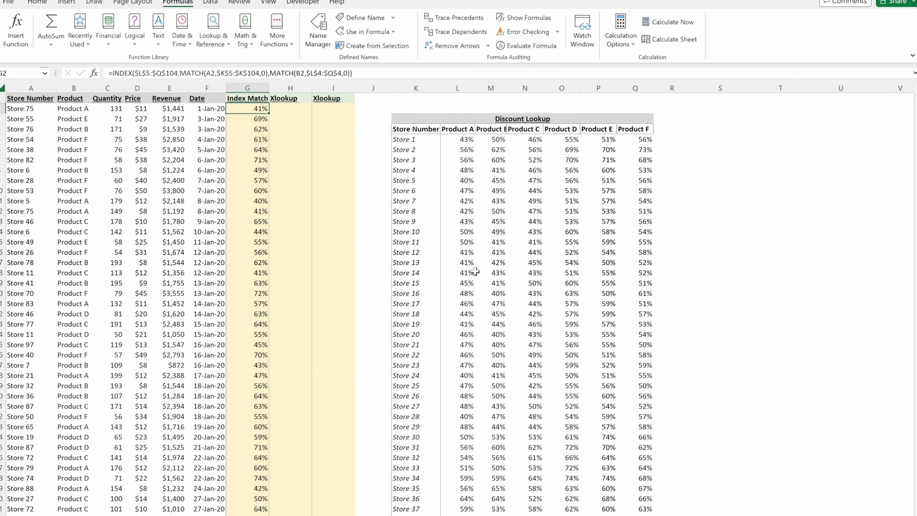
pyautogui.press('Right')
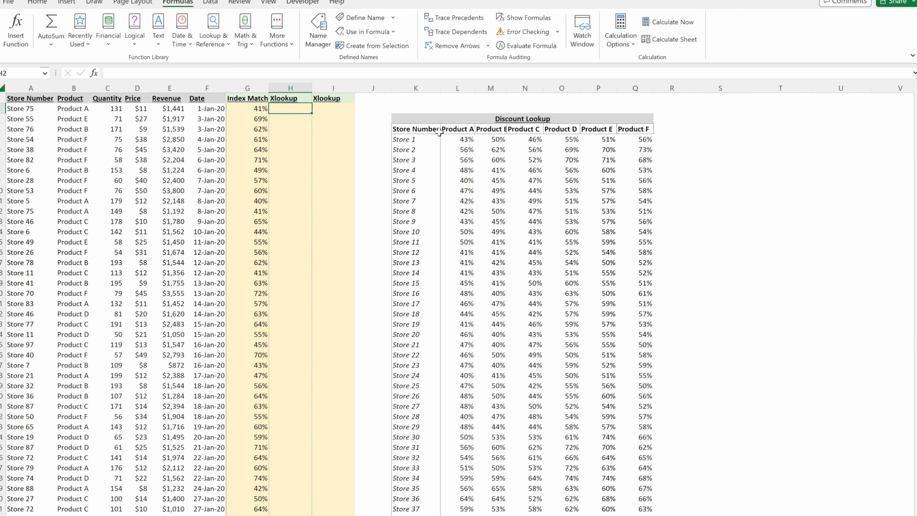
# Create a PivotTable from the Discount Lookup range K4:Q104 on the existing worksheet at S3.
pyautogui.click(435, 133)
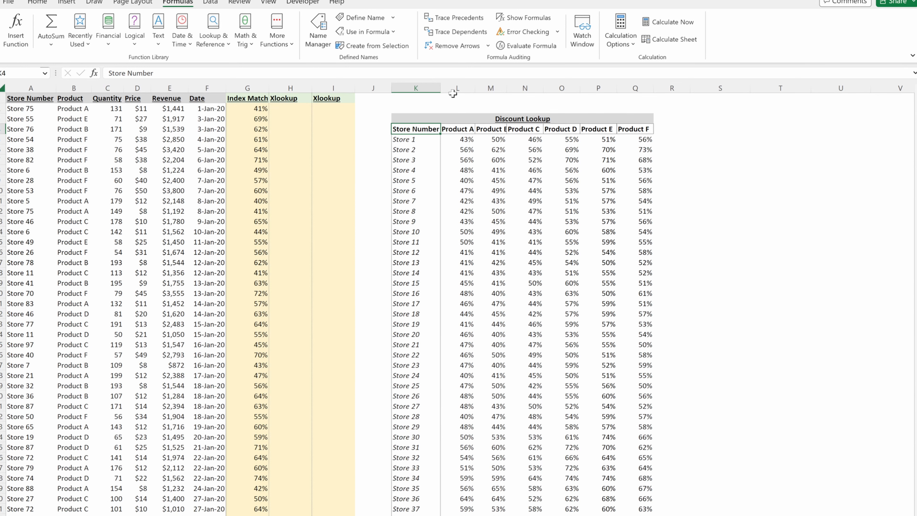
pyautogui.hotkey('alt', 'n')
pyautogui.press('v')
pyautogui.press('t')
pyautogui.scroll(-1, 398, 173)
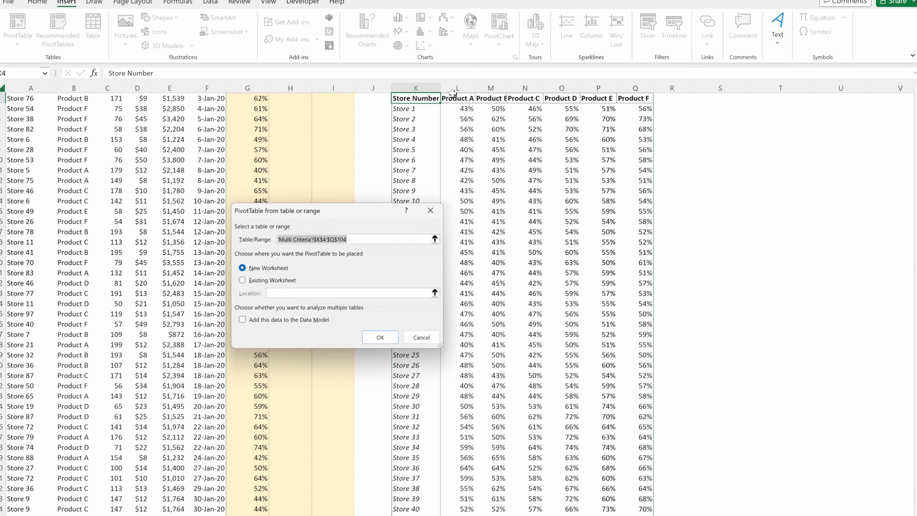
pyautogui.click(241, 281)
pyautogui.scroll(1, 843, 146)
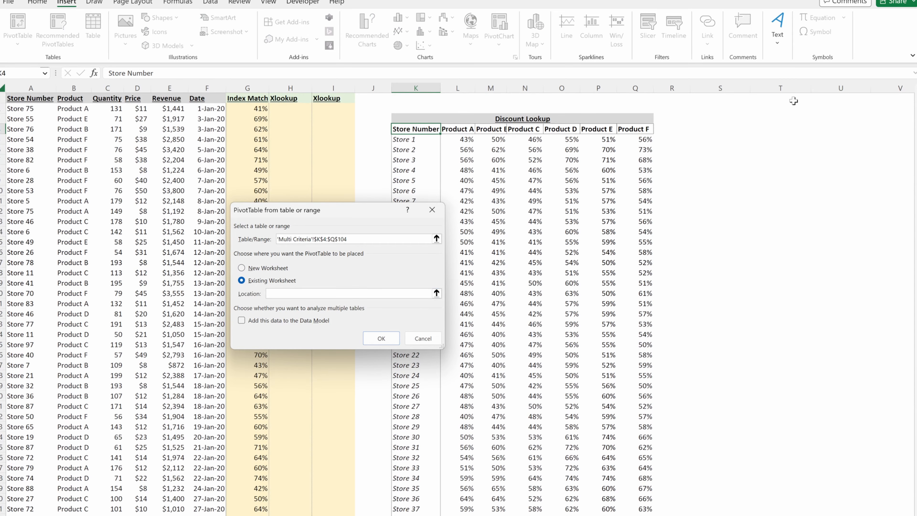
pyautogui.click(715, 117)
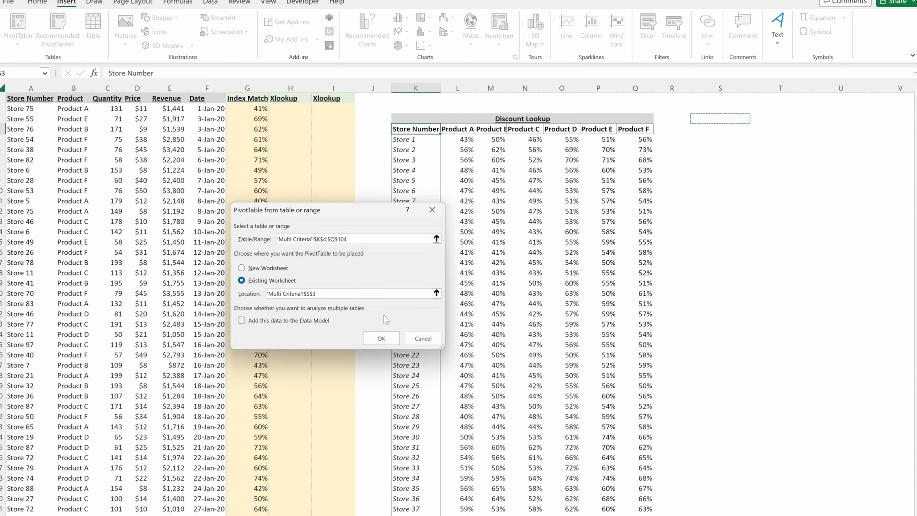
pyautogui.click(381, 339)
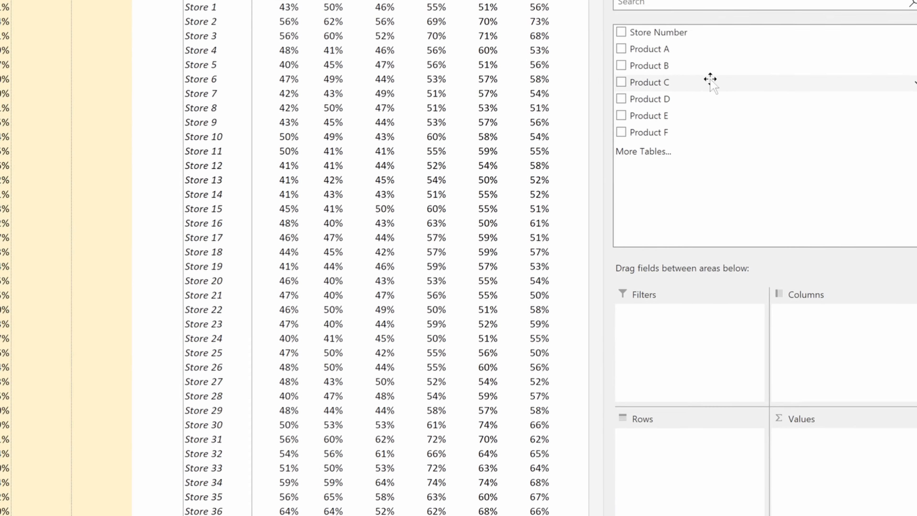
# Add Store Number to the PivotTable's rows and Product A through Product F to its values.
pyautogui.moveTo(702, 33); pyautogui.dragTo(709, 473)
pyautogui.moveTo(661, 40); pyautogui.dragTo(827, 474)
pyautogui.moveTo(645, 55); pyautogui.dragTo(838, 462)
pyautogui.click(643, 72)
pyautogui.click(645, 89)
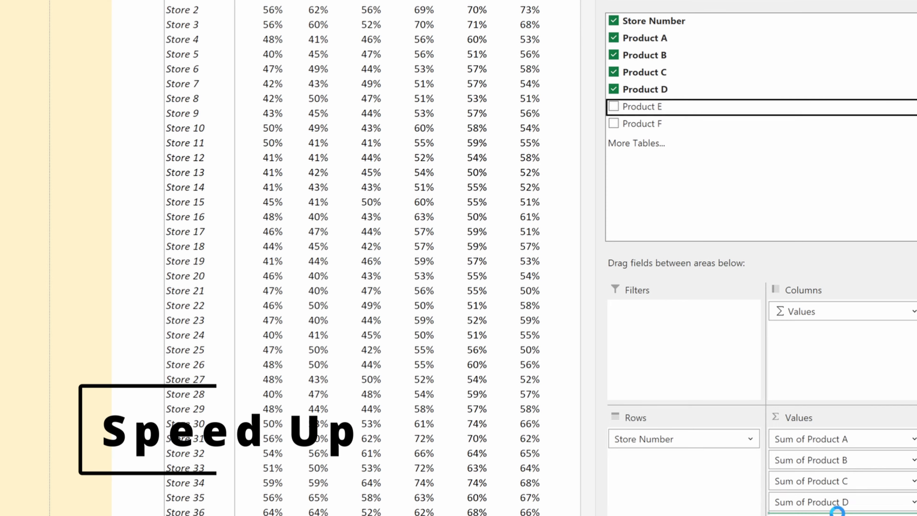
pyautogui.click(643, 106)
pyautogui.click(643, 123)
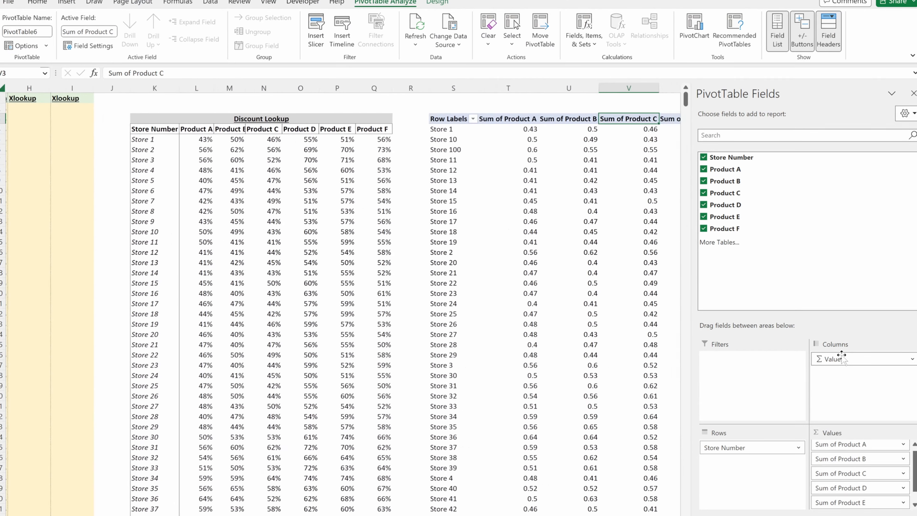
# Move the Values field from the PivotTable's columns to its rows, beneath Store Number.
pyautogui.press('Left')
pyautogui.press('Left')
pyautogui.press('Left')
pyautogui.press('Left')
pyautogui.press('Left')
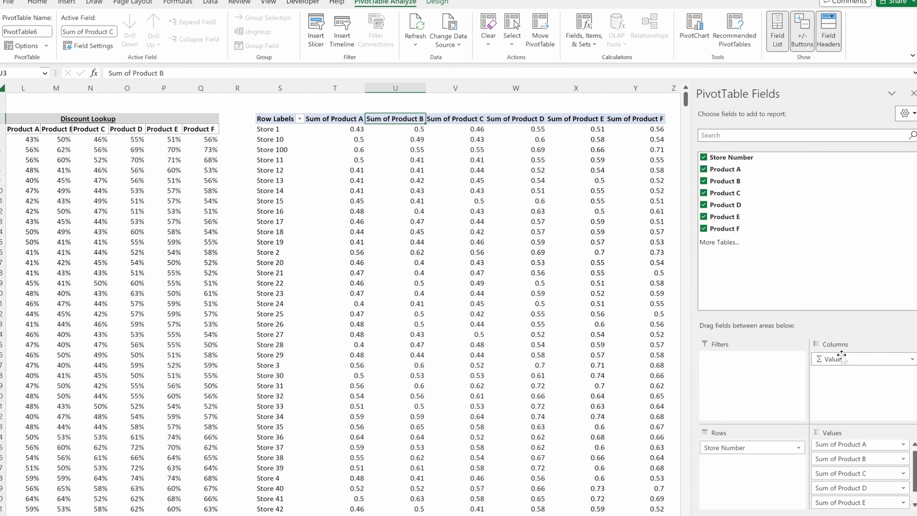
pyautogui.press('Down')
pyautogui.press('Left')
pyautogui.press('Right')
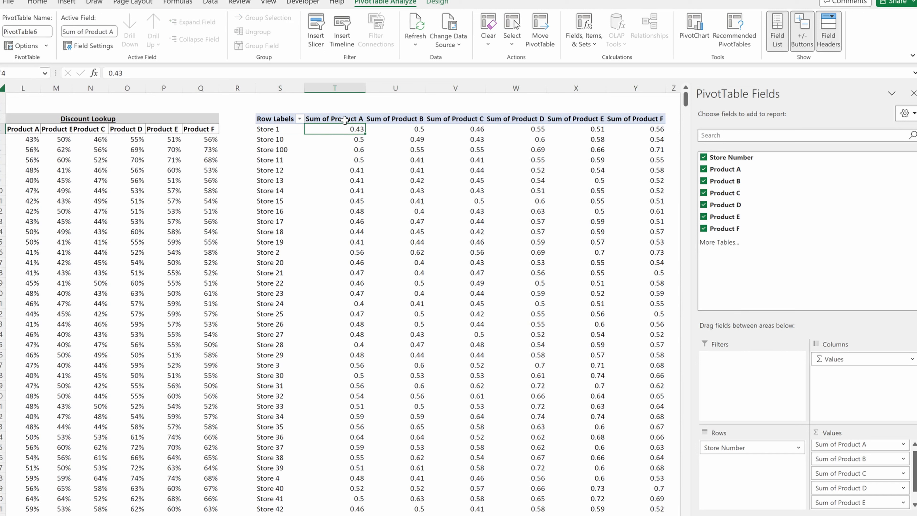
pyautogui.moveTo(877, 361); pyautogui.dragTo(761, 481)
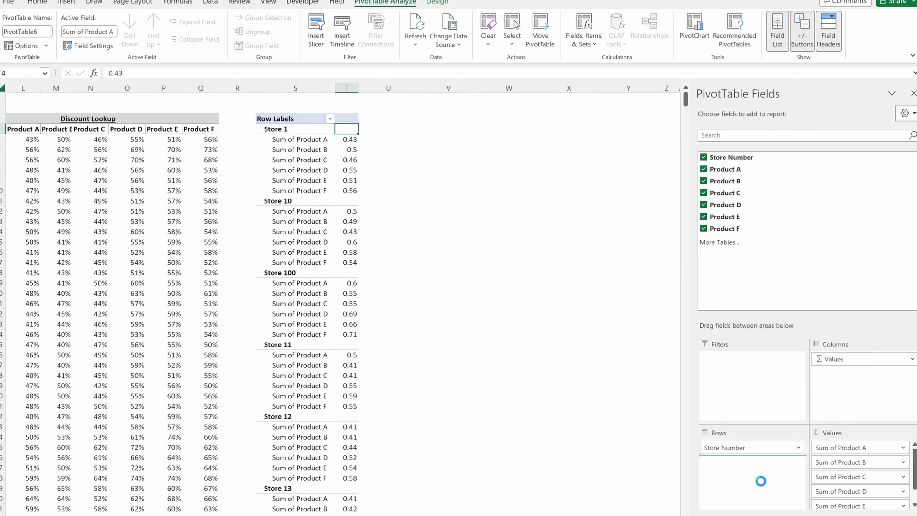
# Show the PivotTable in tabular form and repeat all item labels.
pyautogui.click(323, 150)
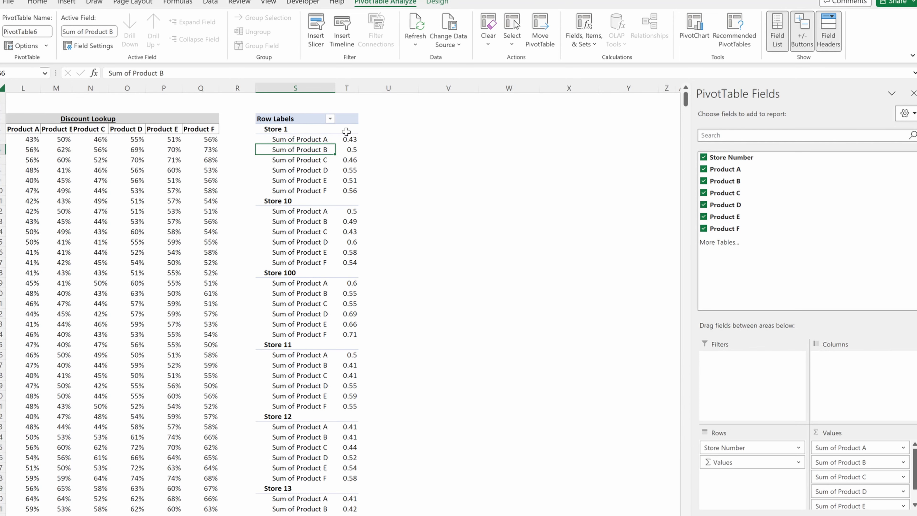
pyautogui.moveTo(347, 132); pyautogui.dragTo(348, 158)
pyautogui.click(309, 131)
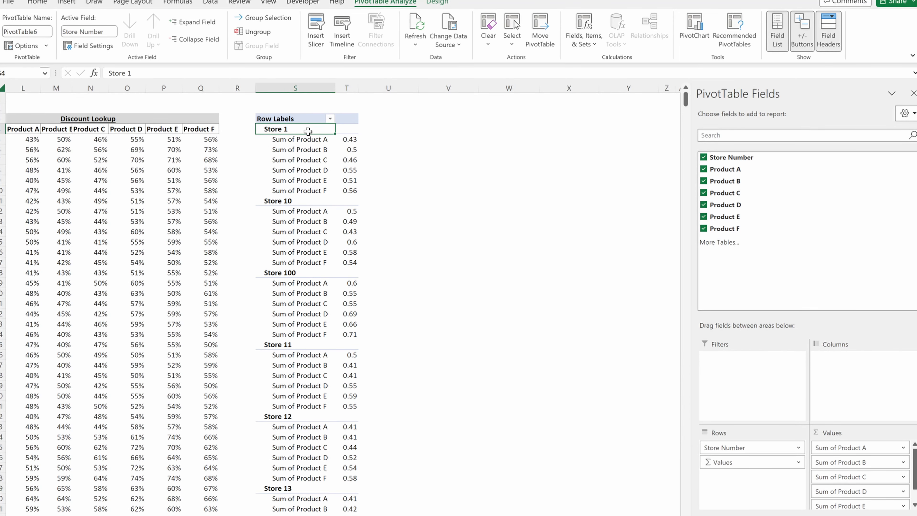
pyautogui.click(308, 141)
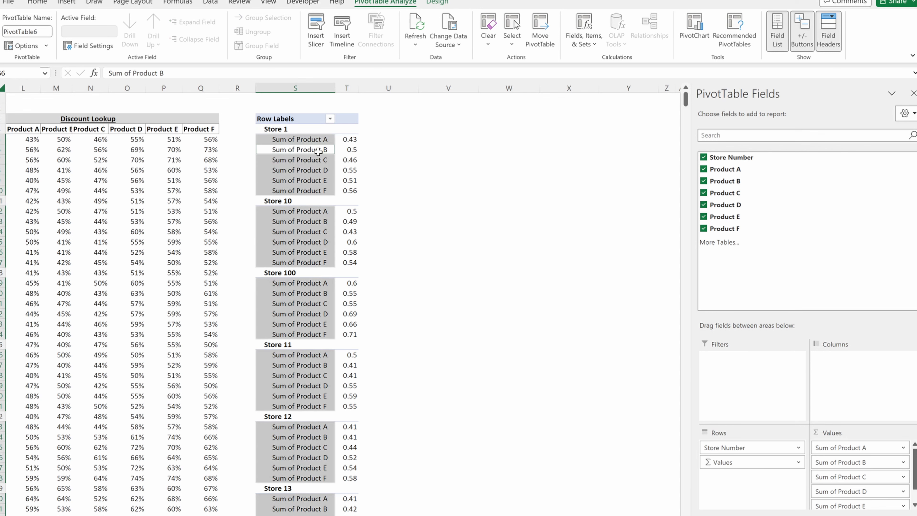
pyautogui.click(319, 140)
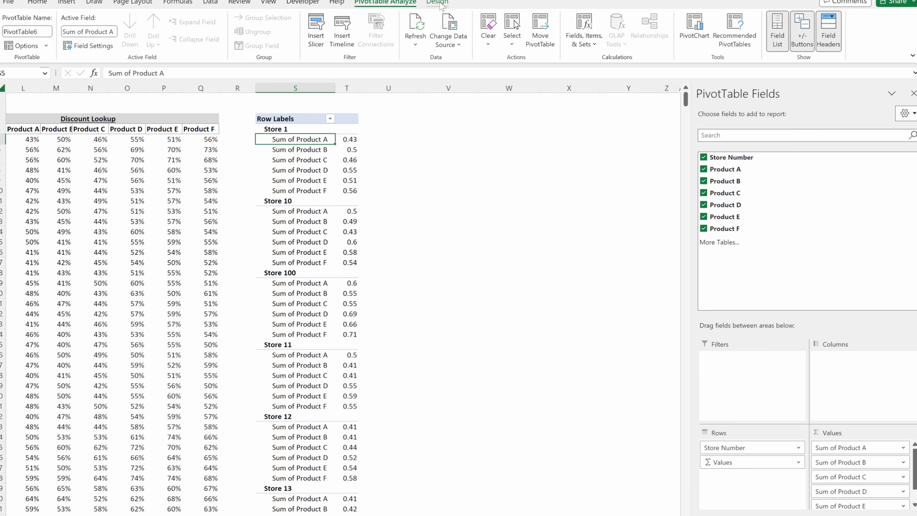
pyautogui.click(437, 3)
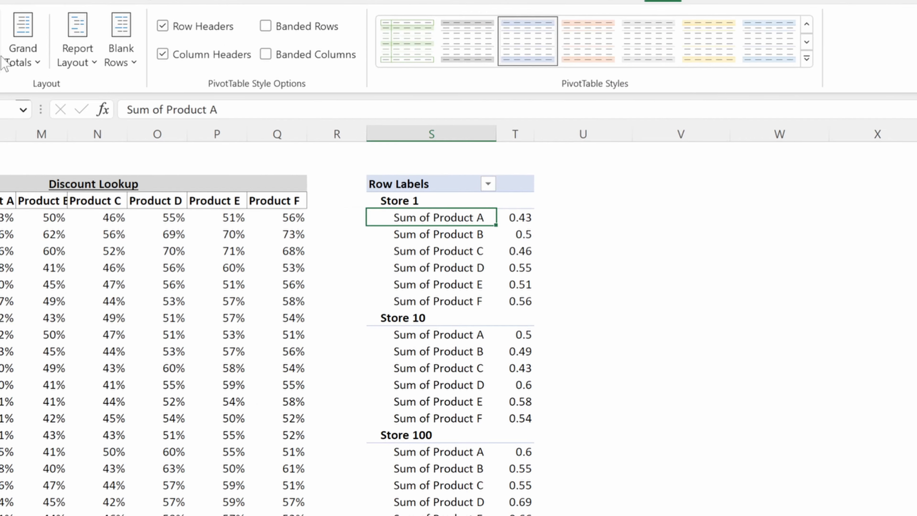
pyautogui.click(78, 62)
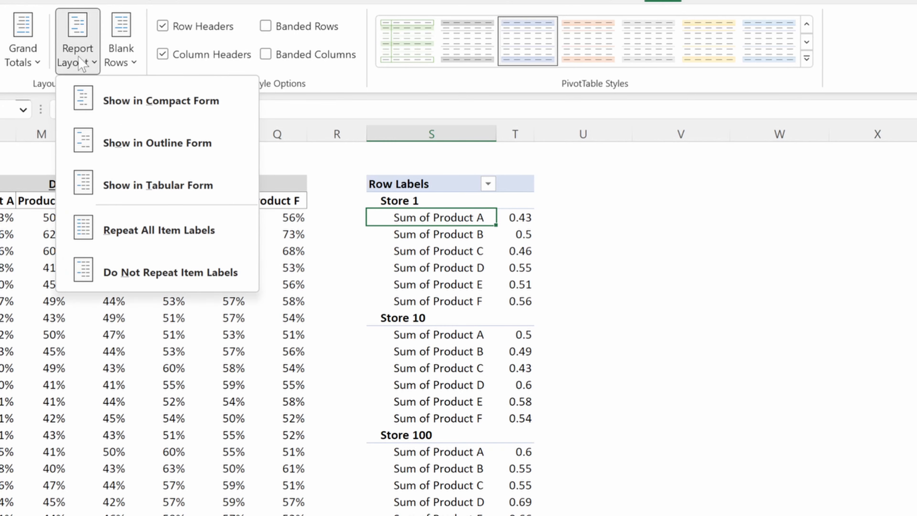
pyautogui.click(148, 181)
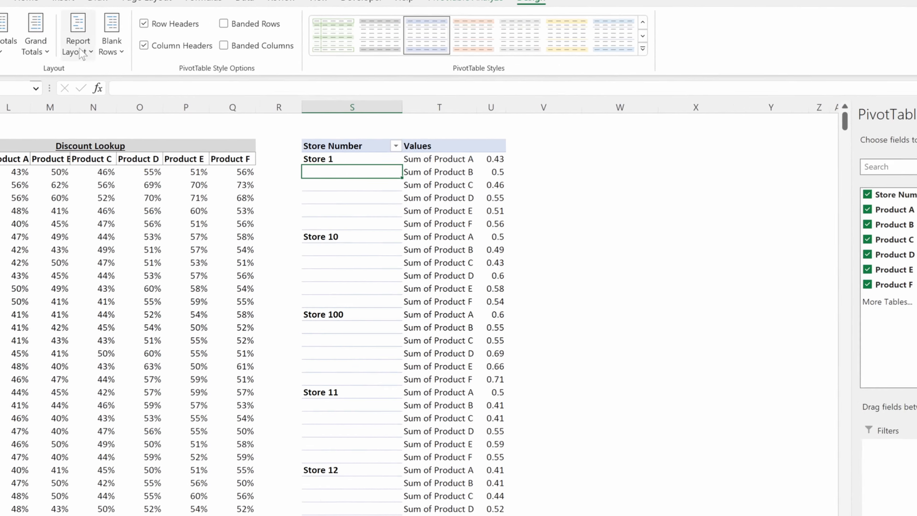
pyautogui.click(78, 38)
pyautogui.click(110, 148)
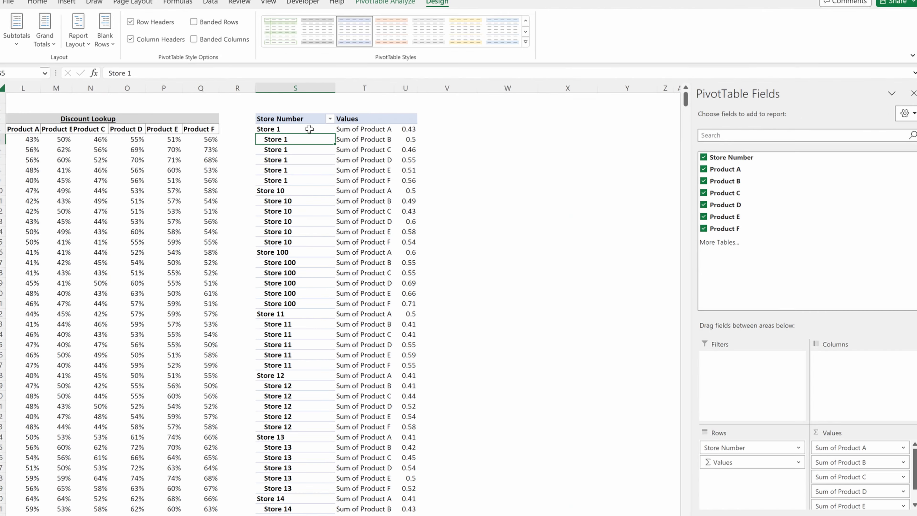
# Review the PivotTable down to its last rows, then examine the Store 1 rows for Products A, B and C.
pyautogui.click(307, 130)
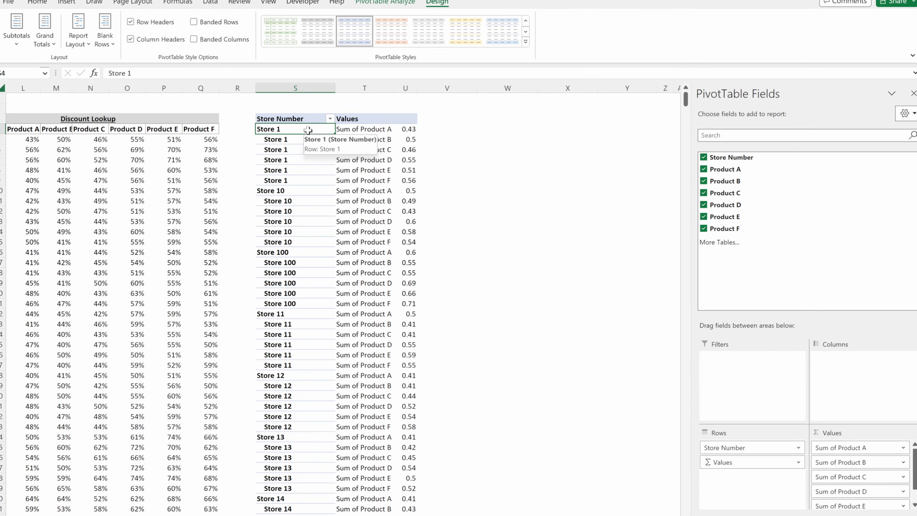
pyautogui.click(361, 130)
pyautogui.hotkey('ctrl', 'Down')
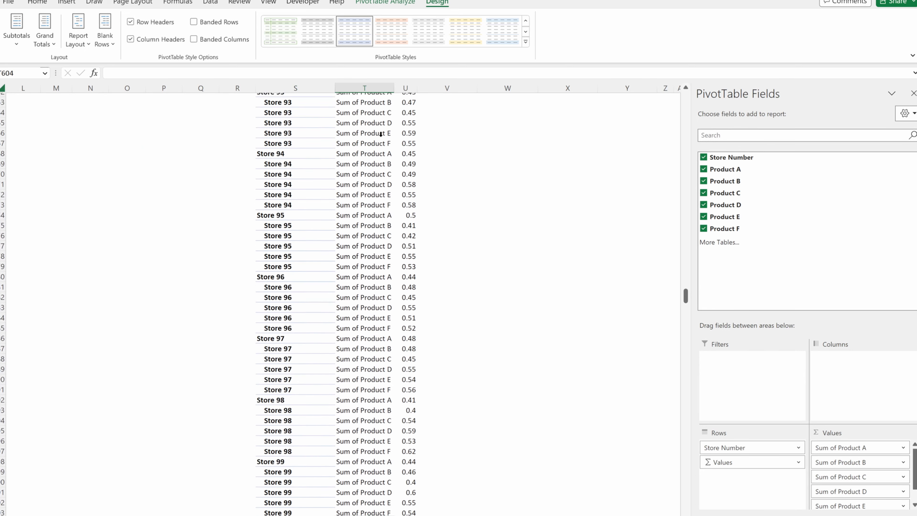
pyautogui.press('Up')
pyautogui.hotkey('ctrl', 'Up')
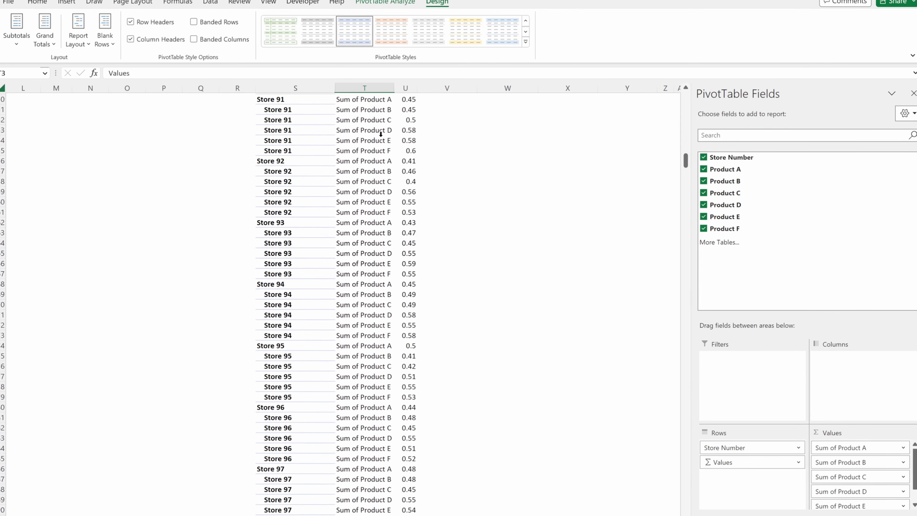
pyautogui.press('Down')
pyautogui.press('Left')
pyautogui.hotkey('shift', 'Right')
pyautogui.hotkey('shift', 'Right')
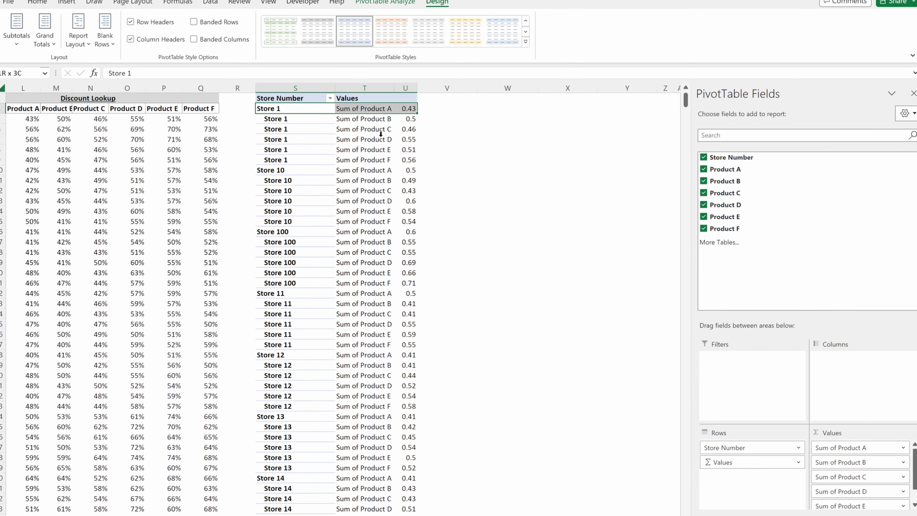
pyautogui.press('Down')
pyautogui.hotkey('shift', 'Right')
pyautogui.hotkey('shift', 'Right')
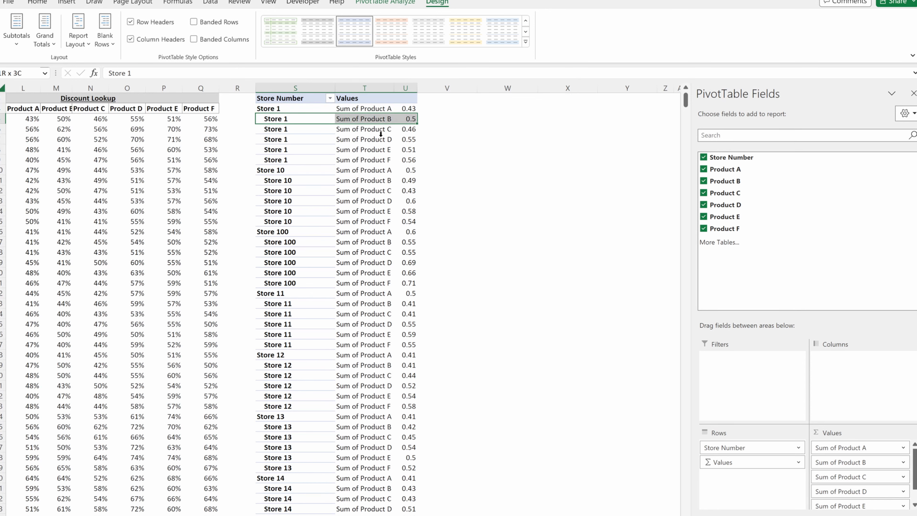
pyautogui.press('Down')
pyautogui.hotkey('shift', 'Right')
pyautogui.hotkey('shift', 'Right')
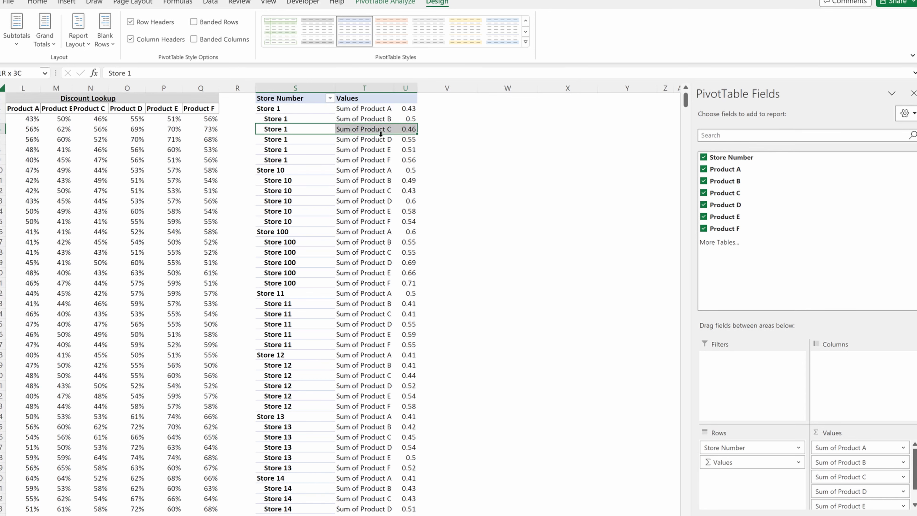
# Start an XLOOKUP formula in H2 with the lookup value A2&CONCAT("Sum of ",B2).
pyautogui.hotkey('ctrl', 'Left')
pyautogui.hotkey('ctrl', 'Left')
pyautogui.hotkey('ctrl', 'Left')
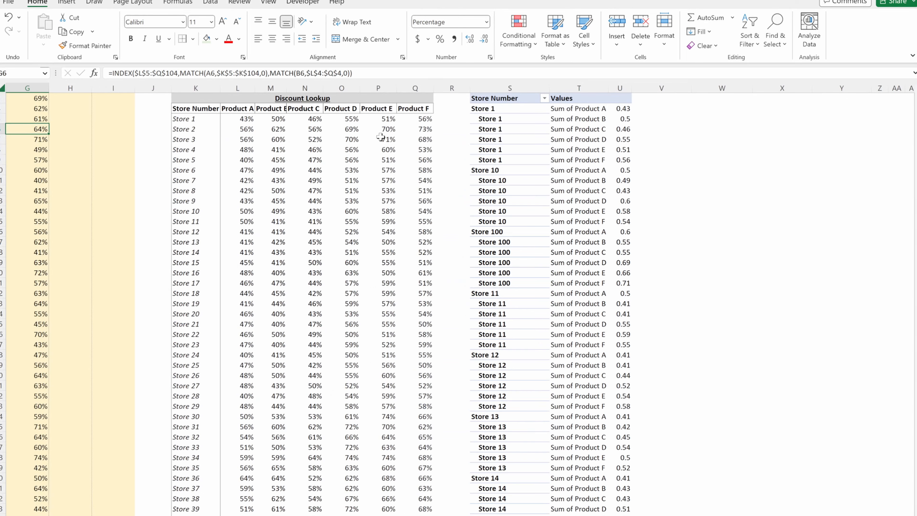
pyautogui.hotkey('ctrl', 'Up')
pyautogui.hotkey('ctrl', 'Left')
pyautogui.press('Right')
pyautogui.press('Right')
pyautogui.press('Right')
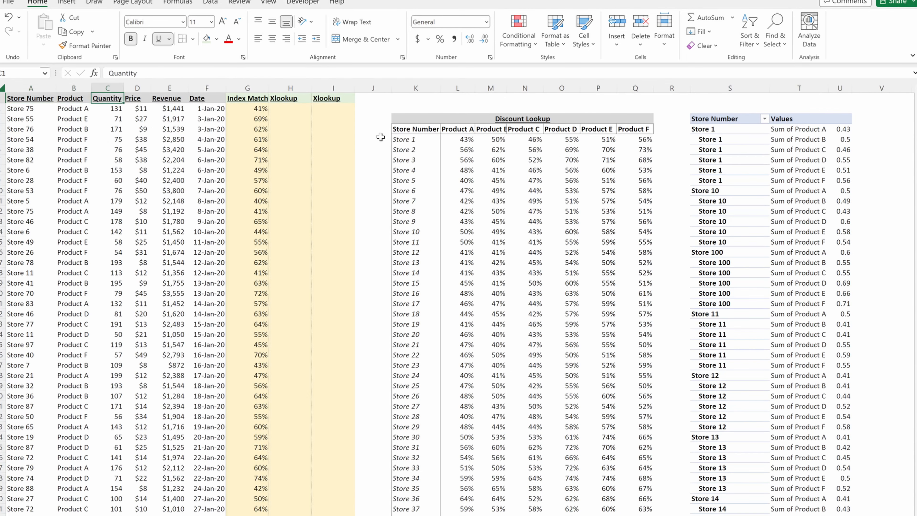
pyautogui.press('Down')
pyautogui.press('Right')
pyautogui.press('Right')
pyautogui.press('Right')
pyautogui.press('Right')
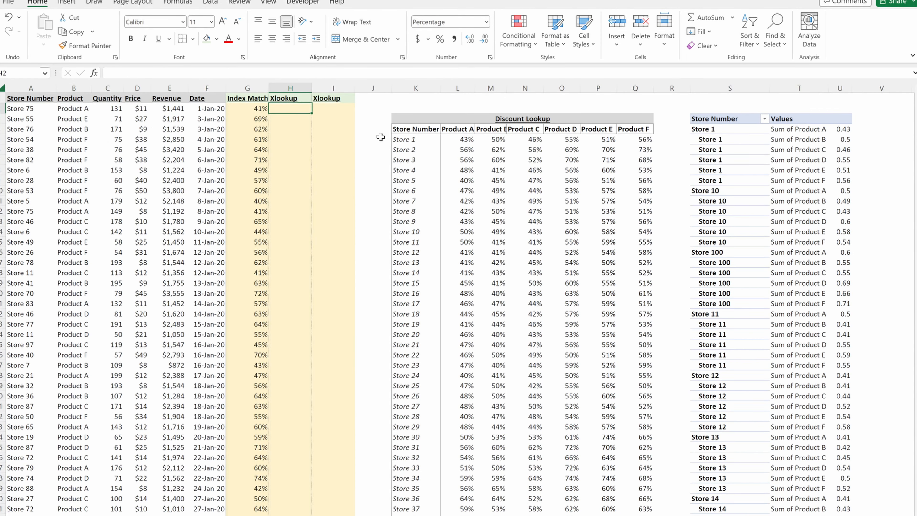
pyautogui.write('=XLOOKUP(A2&CONCAT("S')
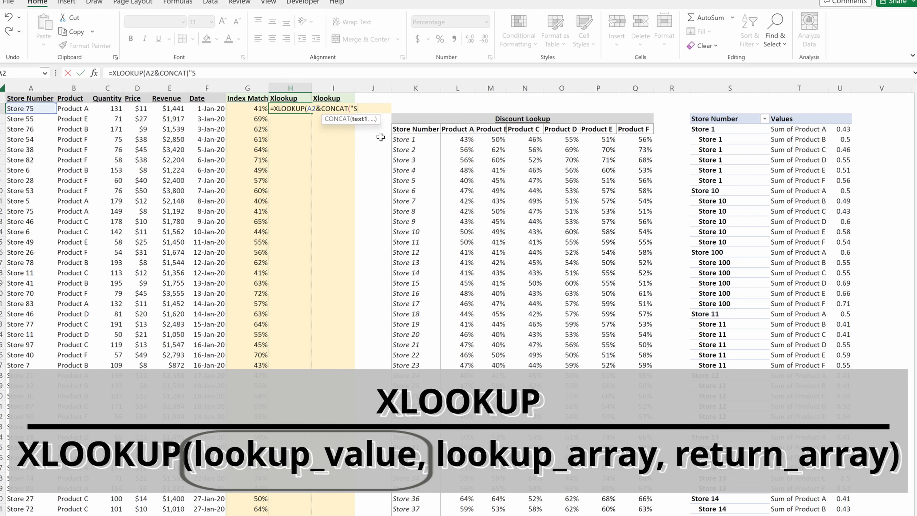
pyautogui.write('um of ",B2')
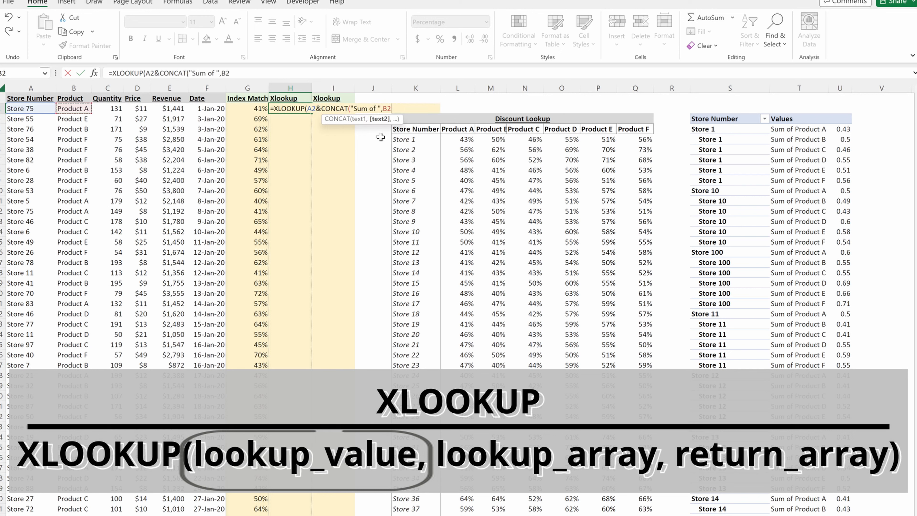
pyautogui.write('),')
# Enter the PivotTable's Store Number range as the absolute reference $S$4:$S$609 in the lookup array, followed by & for joining another range.
pyautogui.click(720, 130)
pyautogui.hotkey('ctrl', 'shift', 'Down')
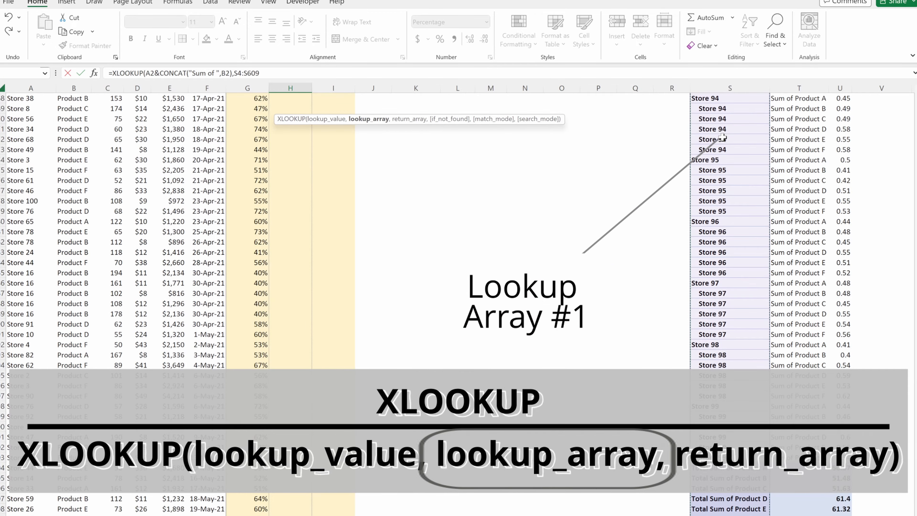
pyautogui.press('F4')
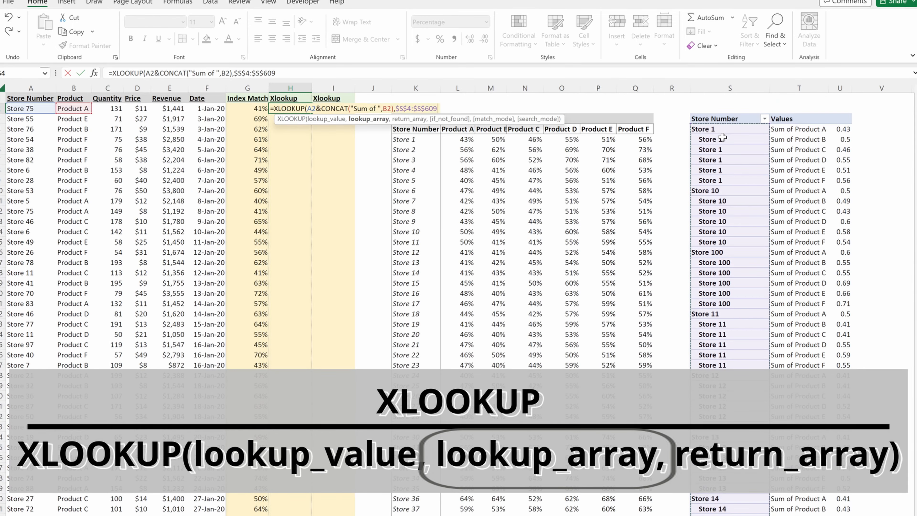
pyautogui.write(',')
pyautogui.press('BackSpace')
pyautogui.write('&')
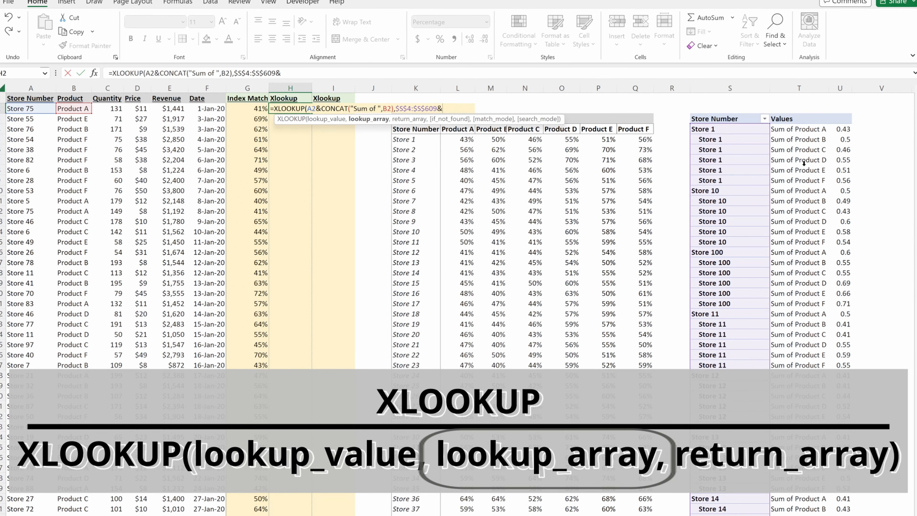